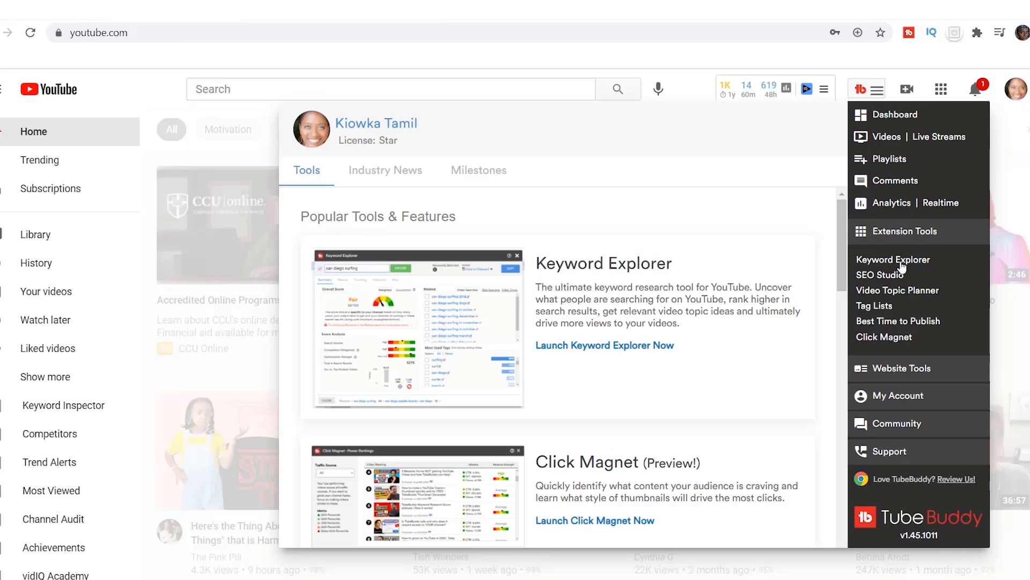
- Explore 'affiliate marketing for beginners' in Keyword Explorer from the 'affila' suggestions, then refocus the keyword field
click(901, 261)
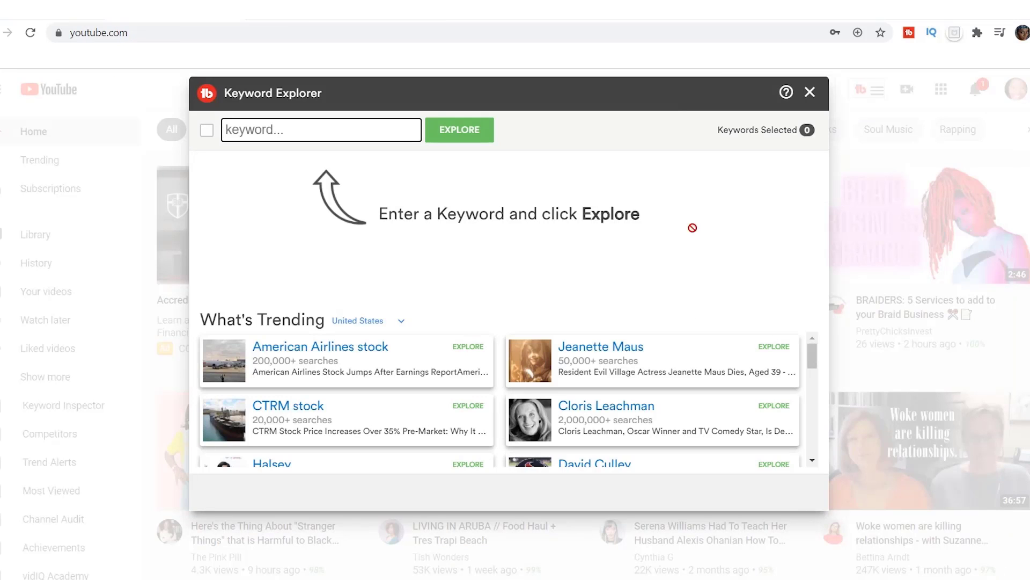
text(affila)
click(315, 175)
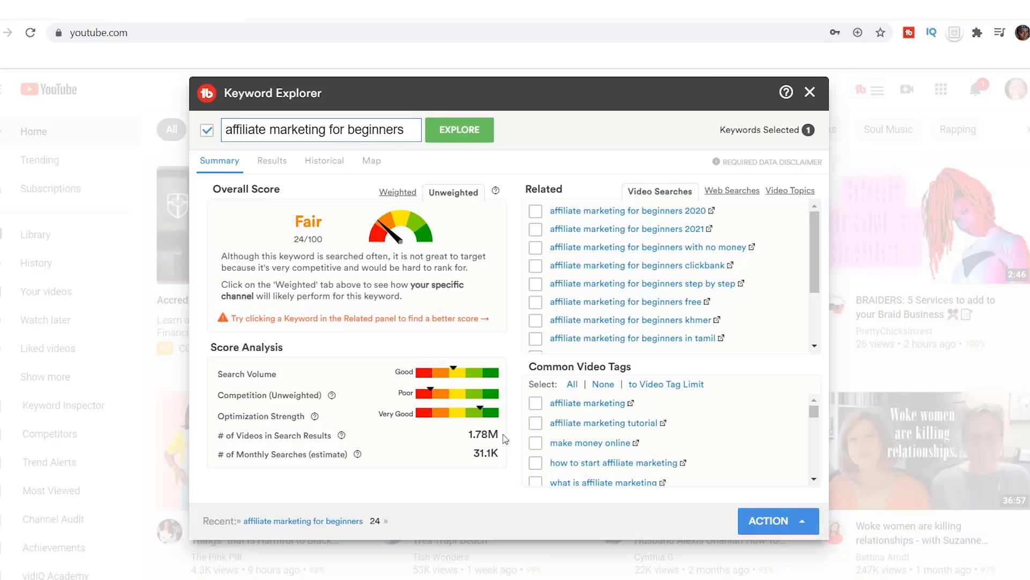
click(406, 130)
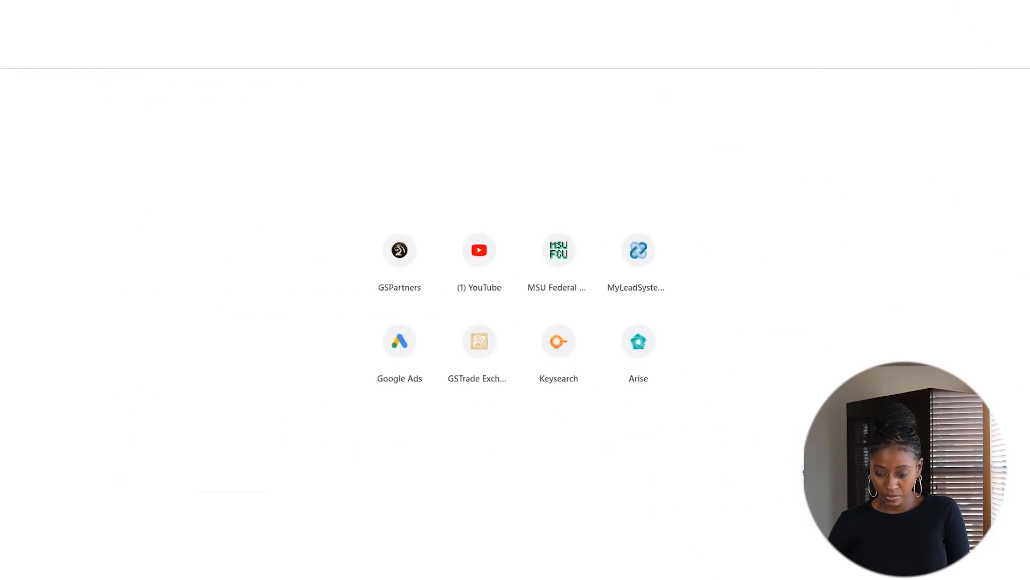
- Go to Google and type 'affiliate marketing' into the search box to see its predictions
text(google)
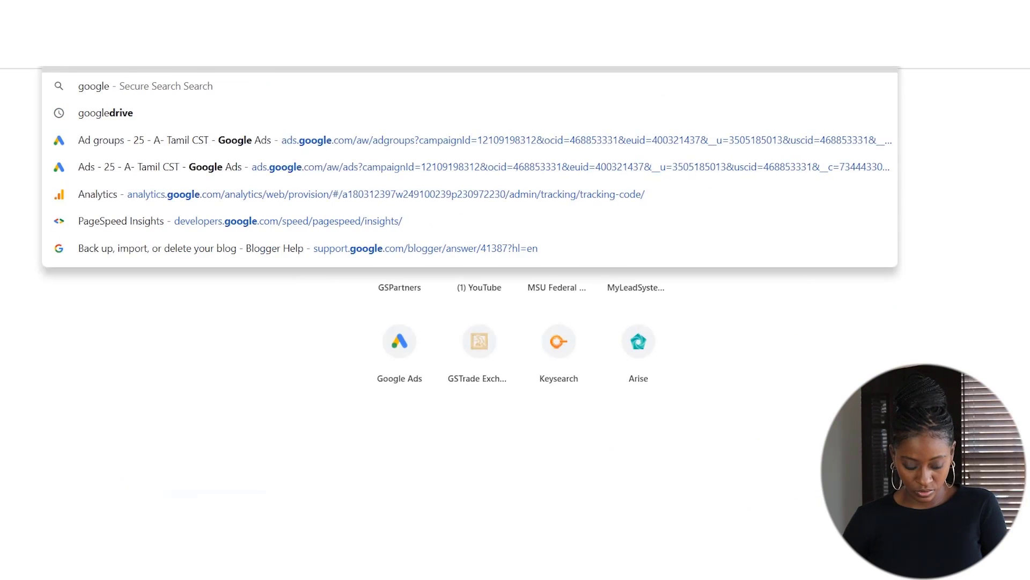
key(Return)
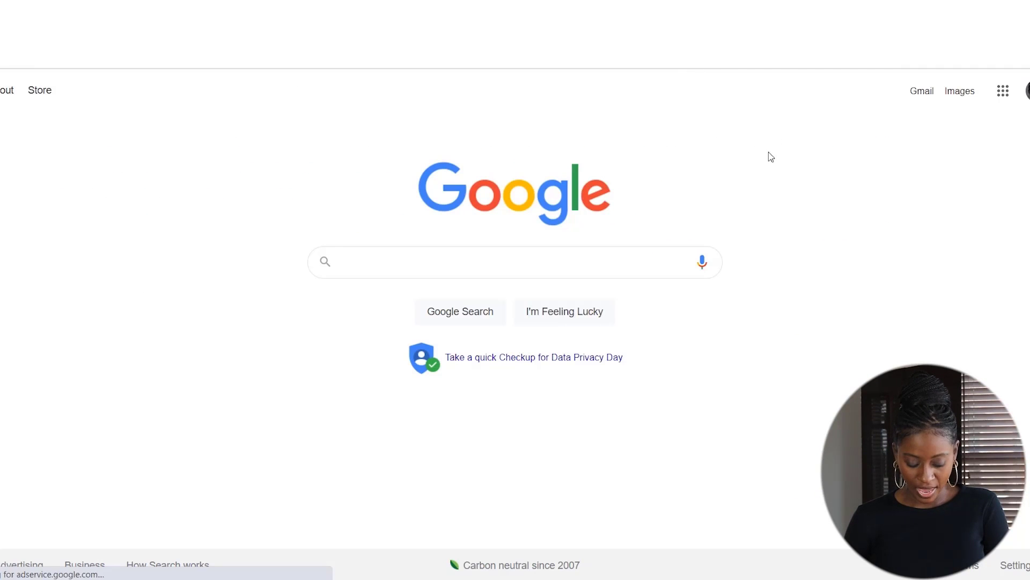
click(365, 262)
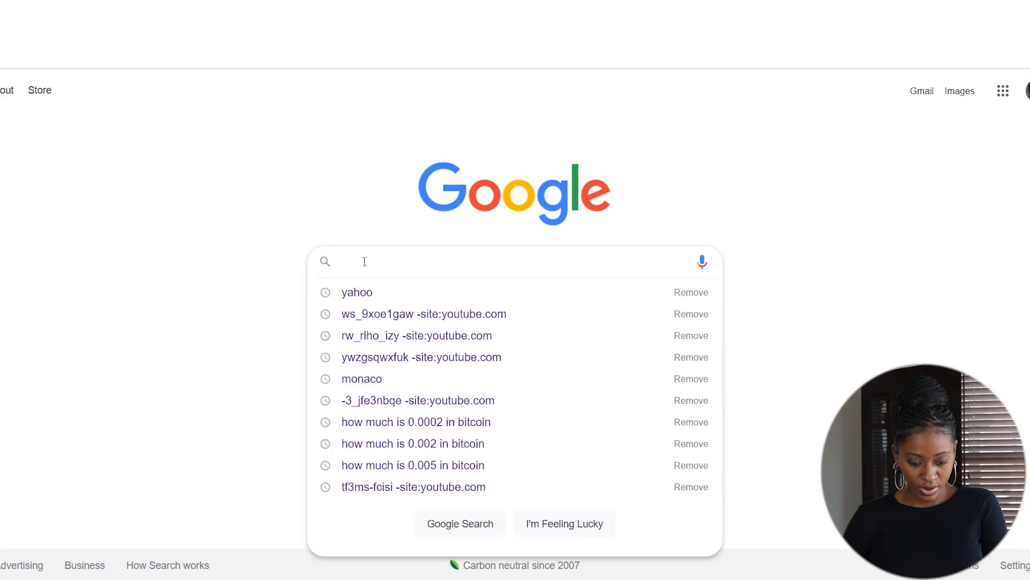
text(a)
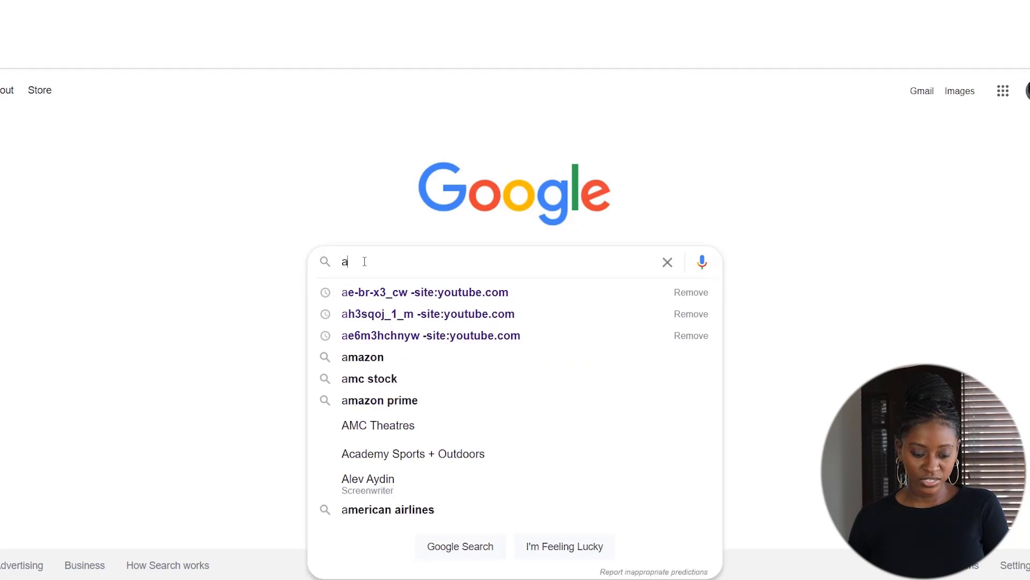
text(ffilia)
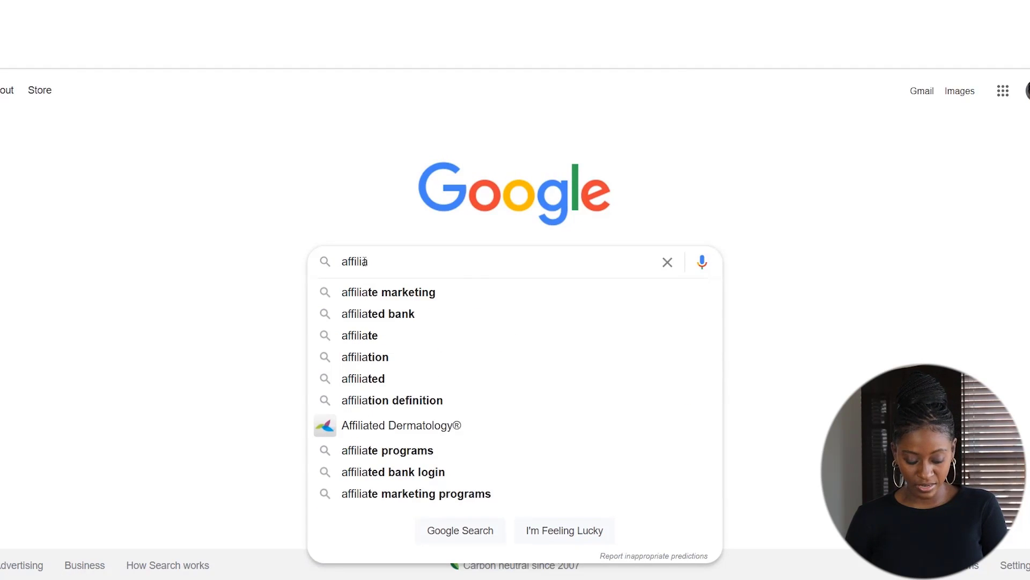
text(te mar)
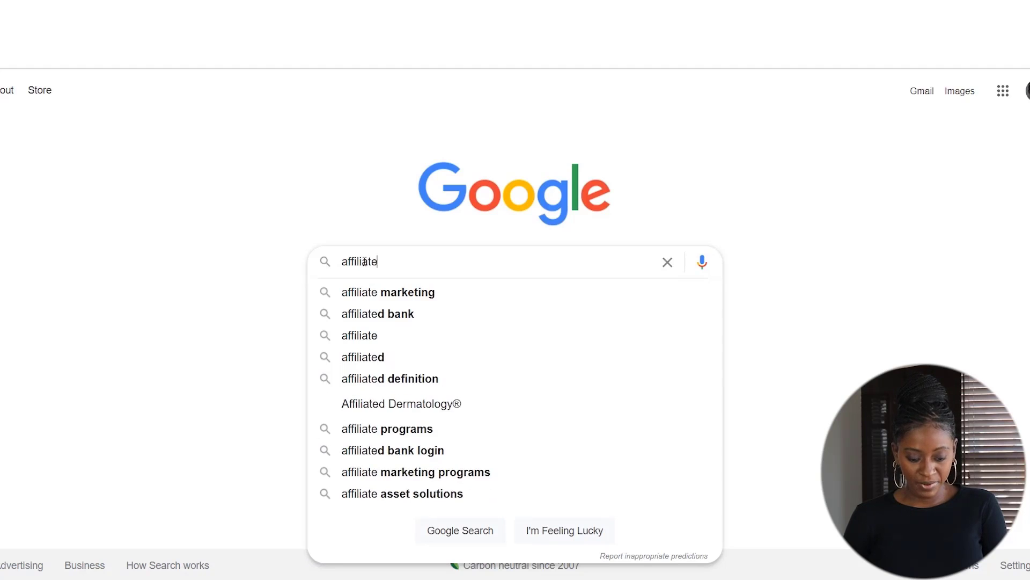
text(keting)
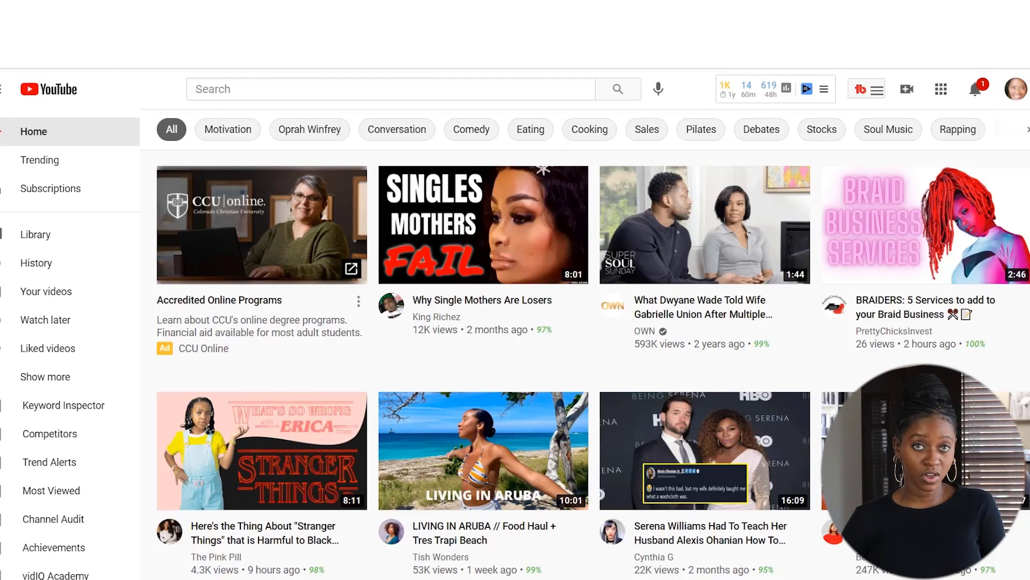
- Reopen Keyword Explorer from the TubeBuddy menu and explore 'affiliate marketing for beginners' via 'affila'
click(871, 91)
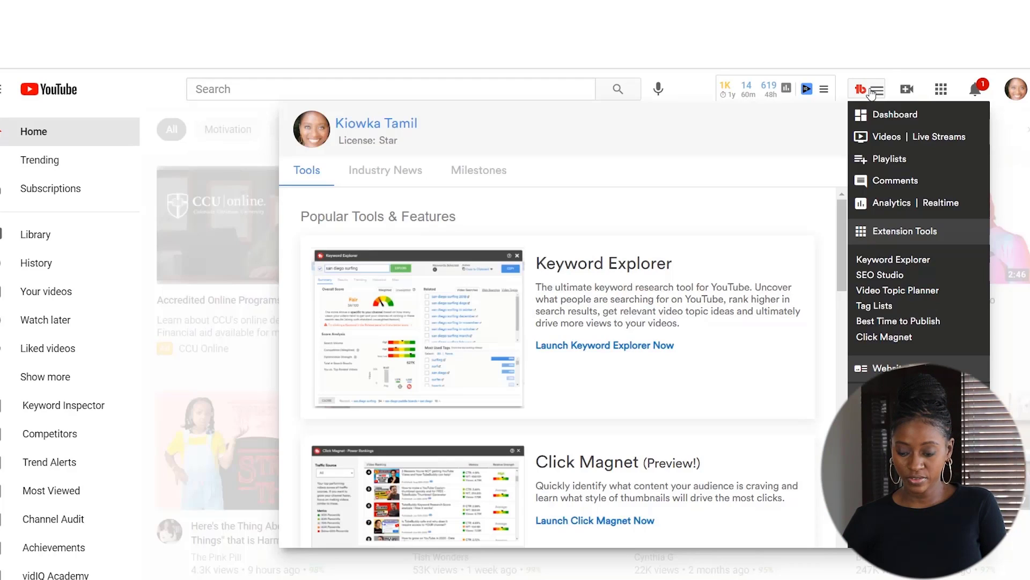
click(893, 260)
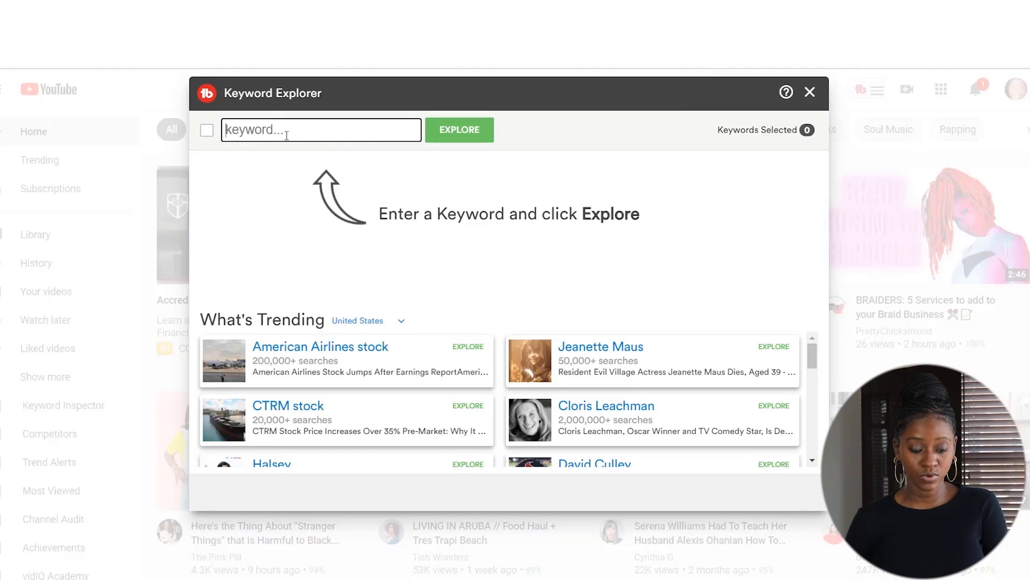
text(a)
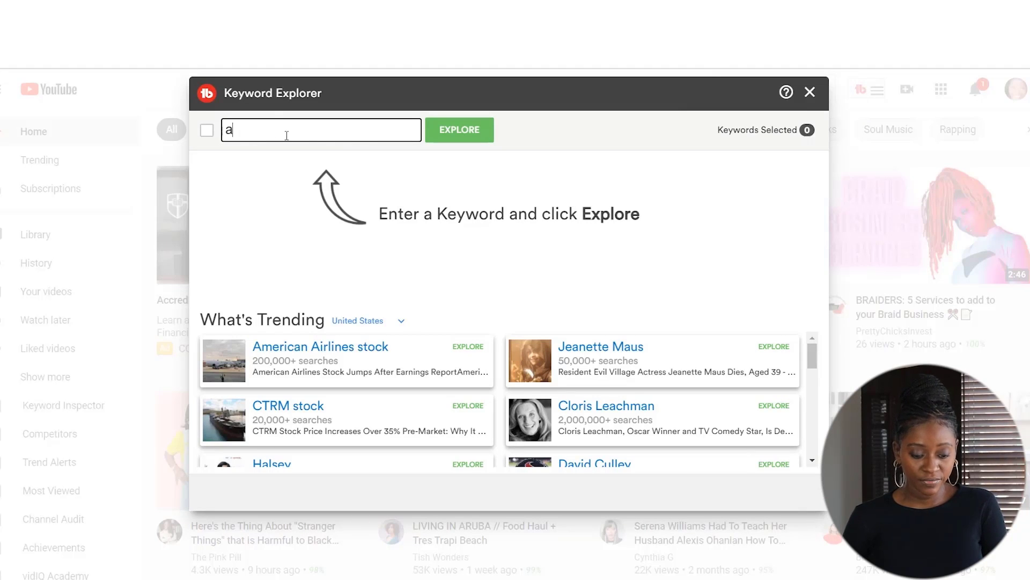
text(ffila)
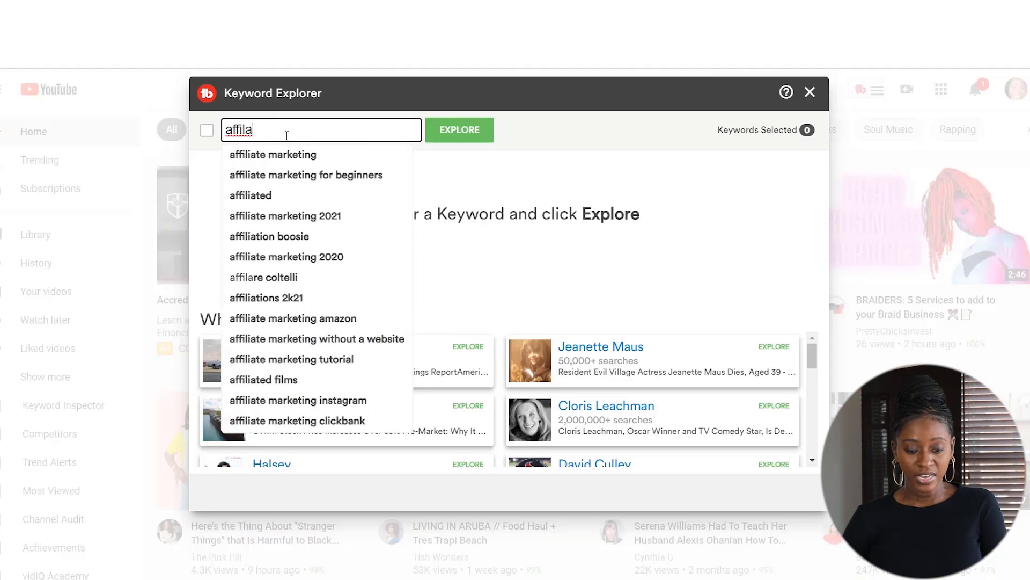
click(311, 176)
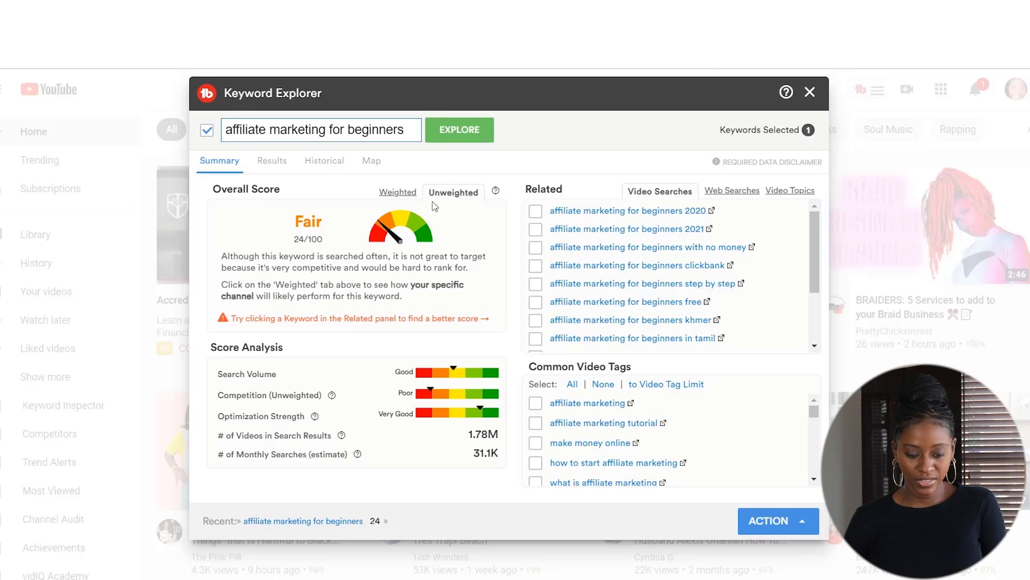
- Replace the keyword with 'network marketing for beginners' and run the search
click(406, 133)
key(BackSpace)
key(BackSpace)
key(BackSpace)
key(BackSpace)
key(BackSpace)
key(BackSpace)
key(BackSpace)
key(BackSpace)
key(BackSpace)
key(BackSpace)
key(BackSpace)
key(BackSpace)
key(BackSpace)
key(BackSpace)
key(BackSpace)
key(BackSpace)
key(BackSpace)
key(BackSpace)
key(BackSpace)
key(BackSpace)
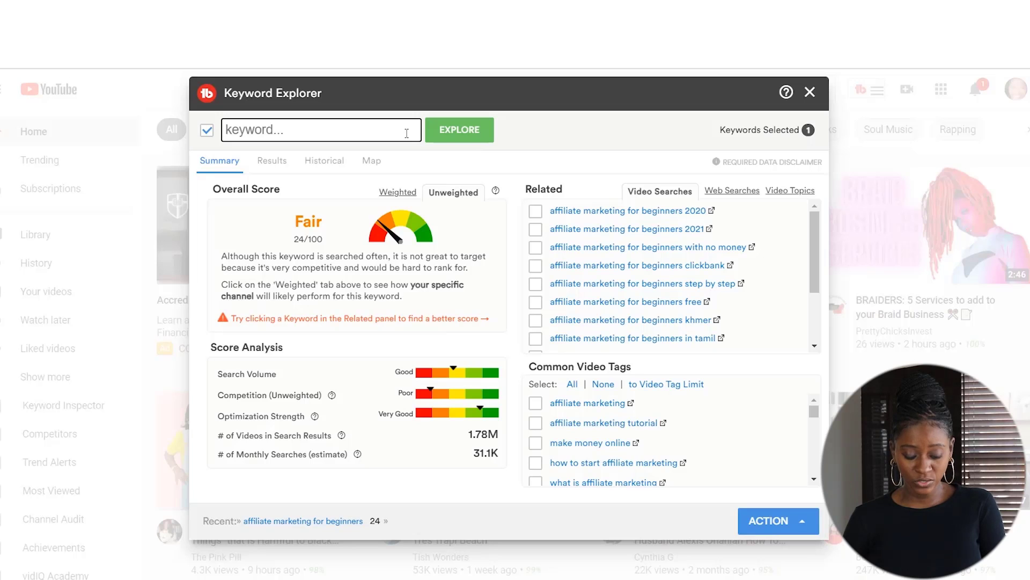
text(net)
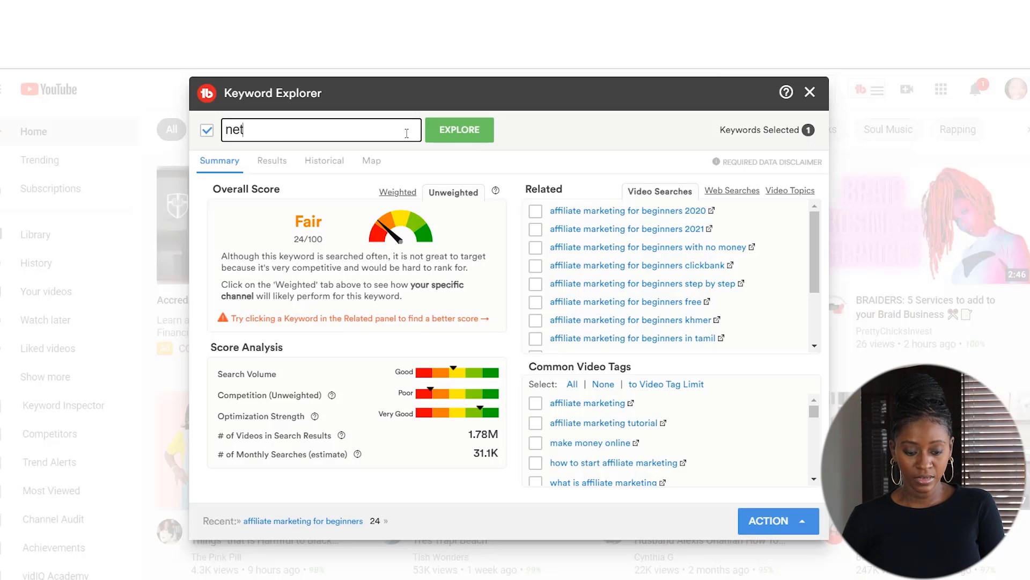
text(work marketing for )
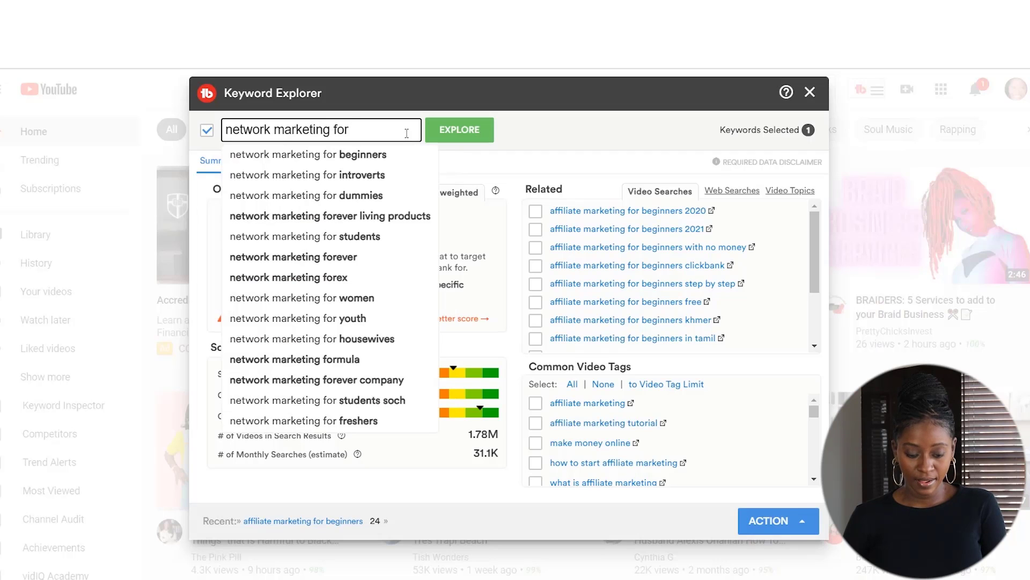
text(beginnner)
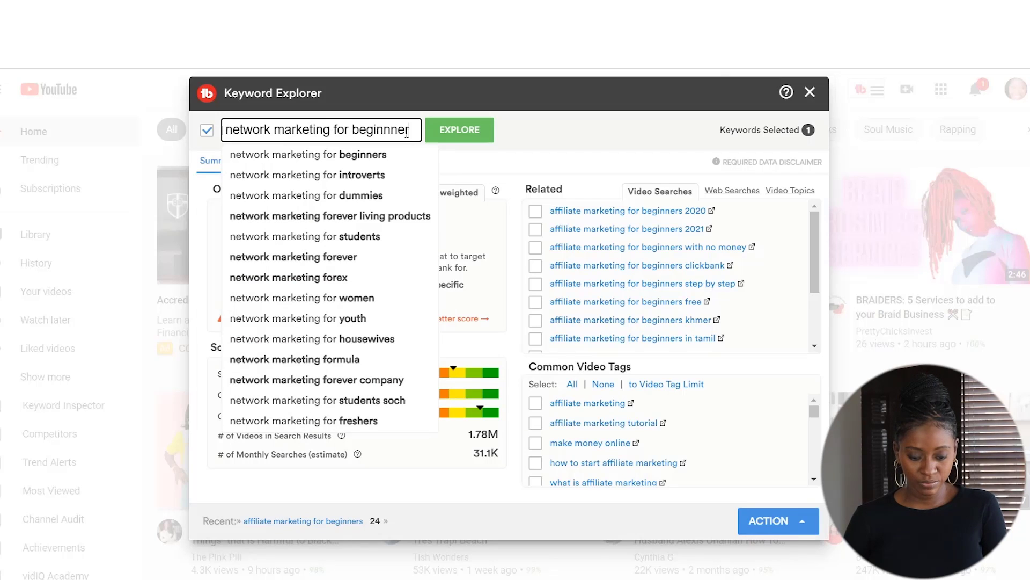
key(BackSpace)
key(BackSpace)
text(ers)
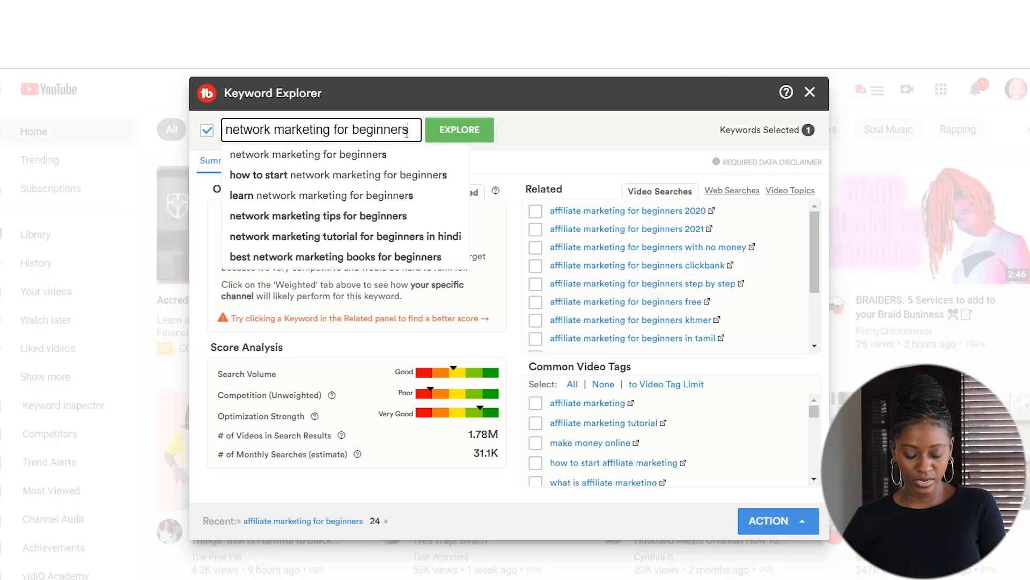
key(Return)
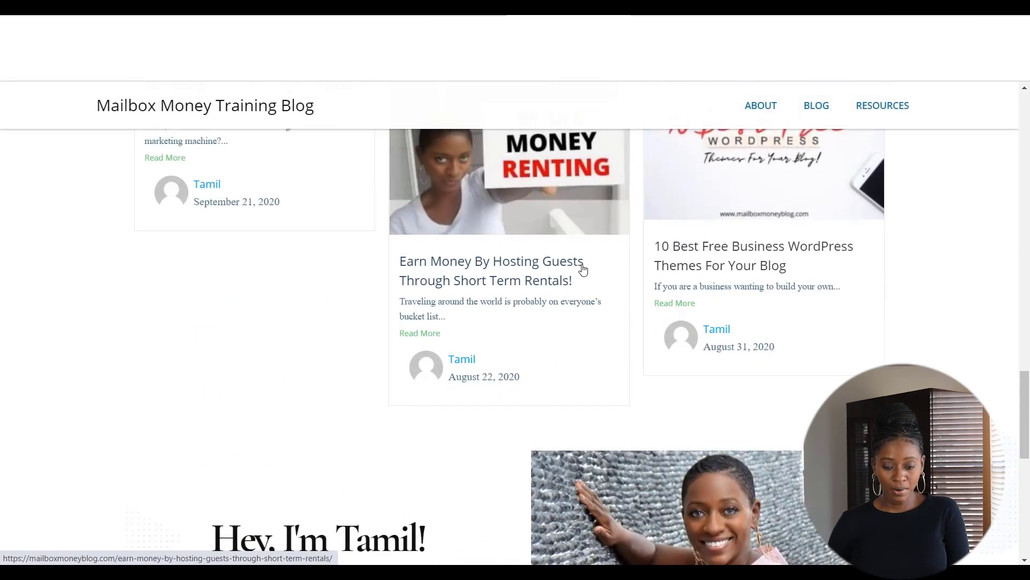
drag(1027, 391, 1020, 321)
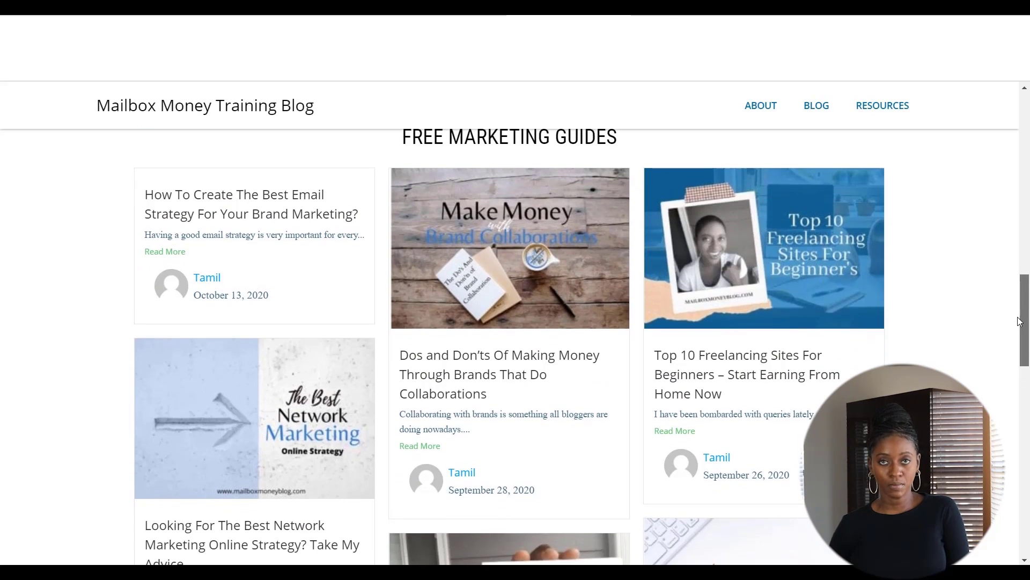
click(746, 375)
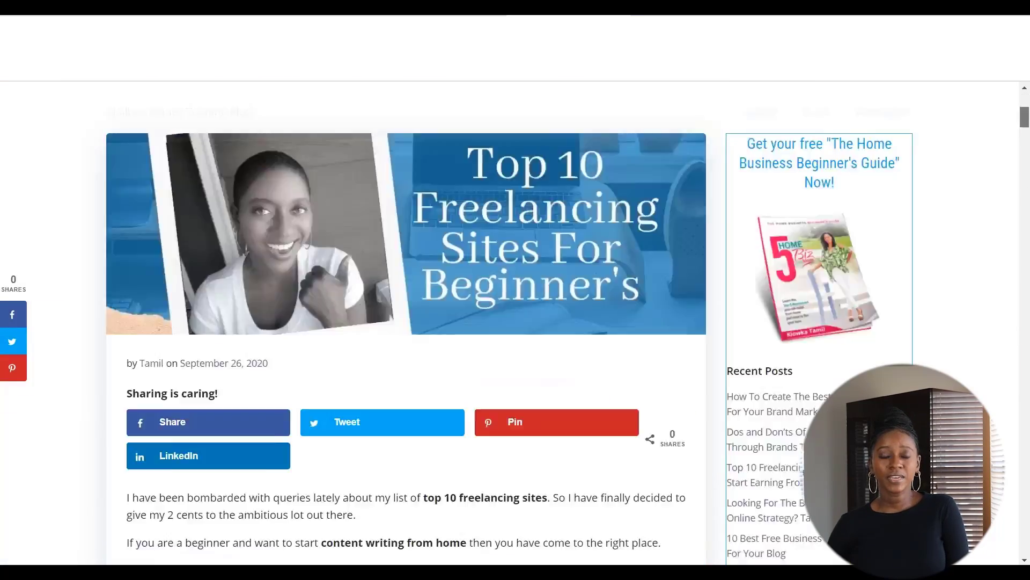
drag(1026, 117, 1016, 81)
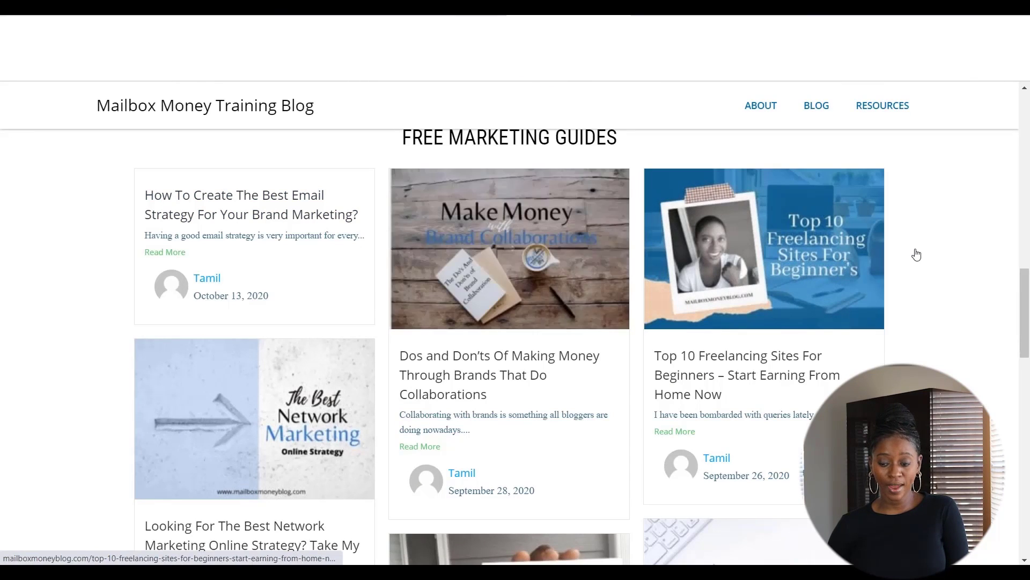
drag(1025, 289, 1026, 361)
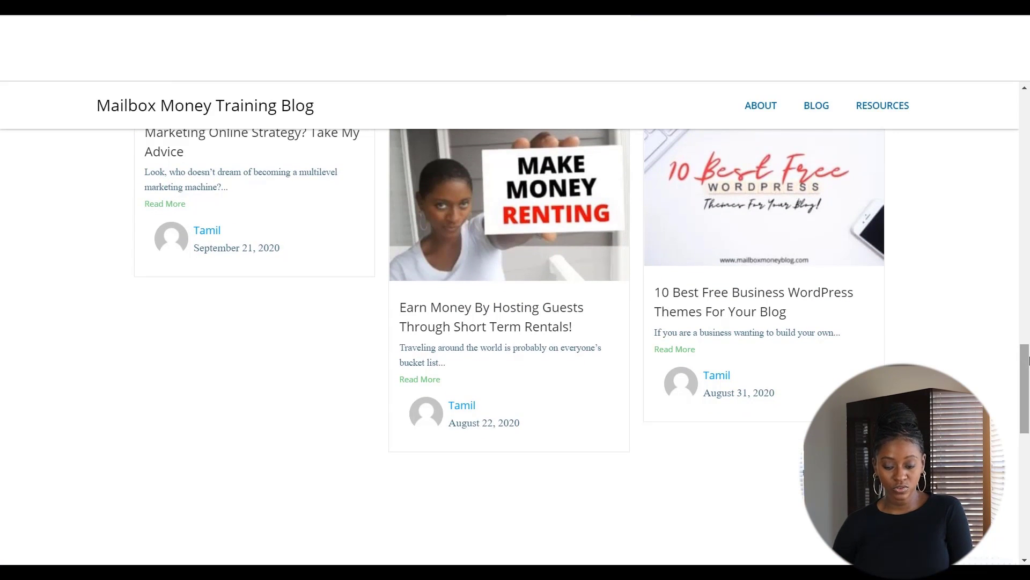
drag(1026, 360, 1027, 99)
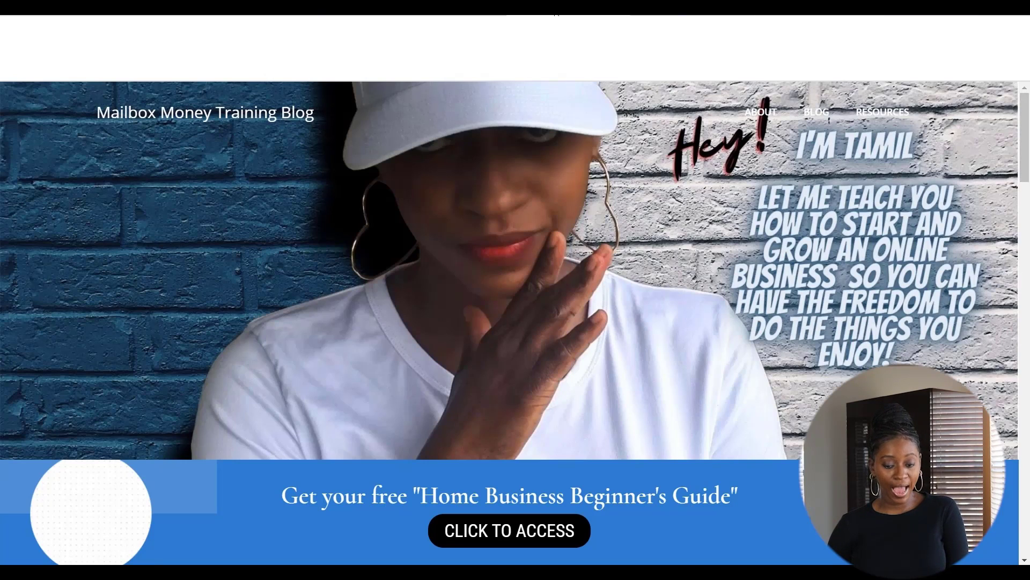
- Switch to Ahrefs and scroll through its landing page advertising the $7 7-day trial
click(437, 14)
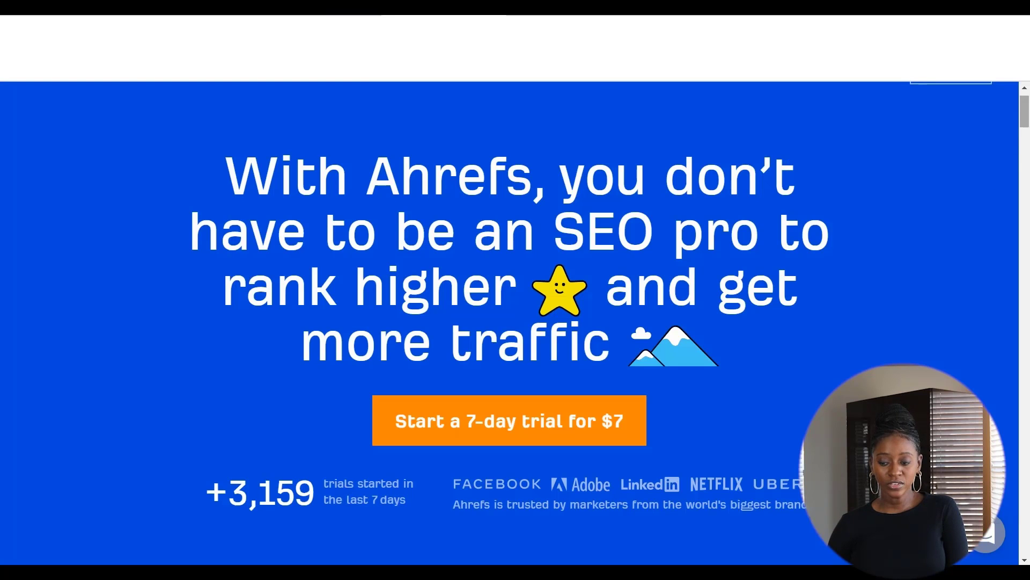
drag(1025, 113, 1027, 144)
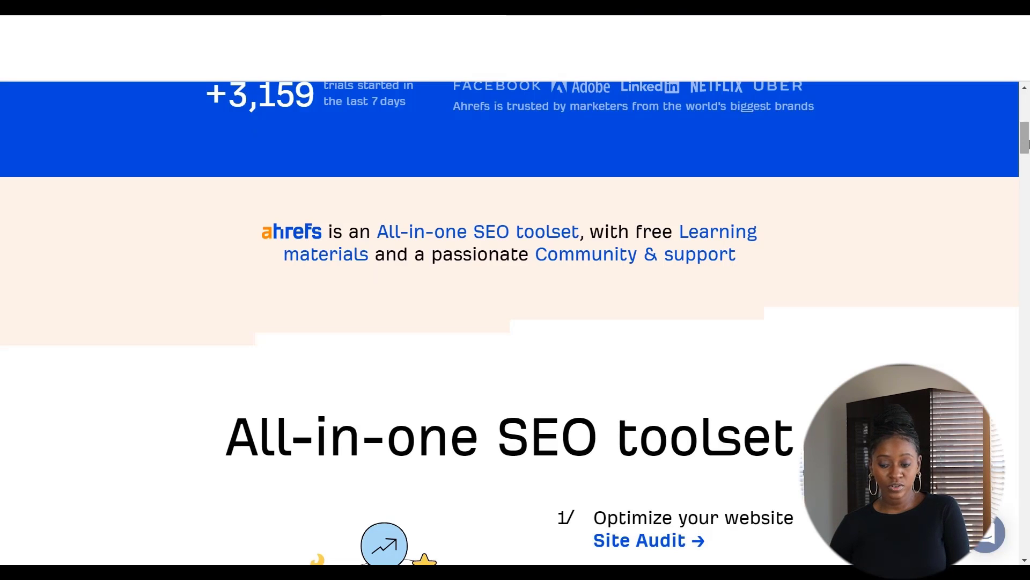
drag(1026, 143, 1027, 187)
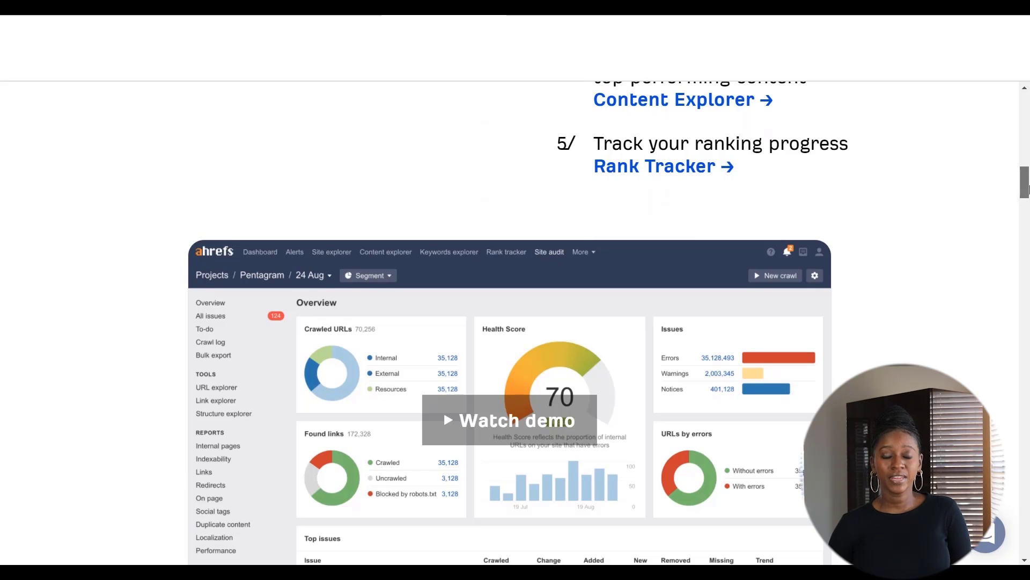
drag(1026, 187, 1027, 238)
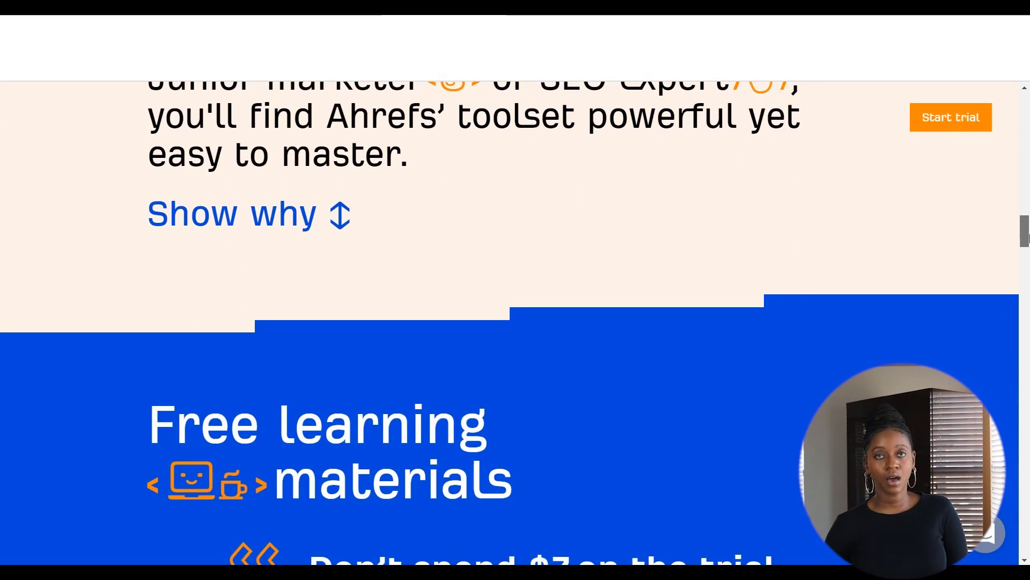
drag(1026, 238, 1027, 123)
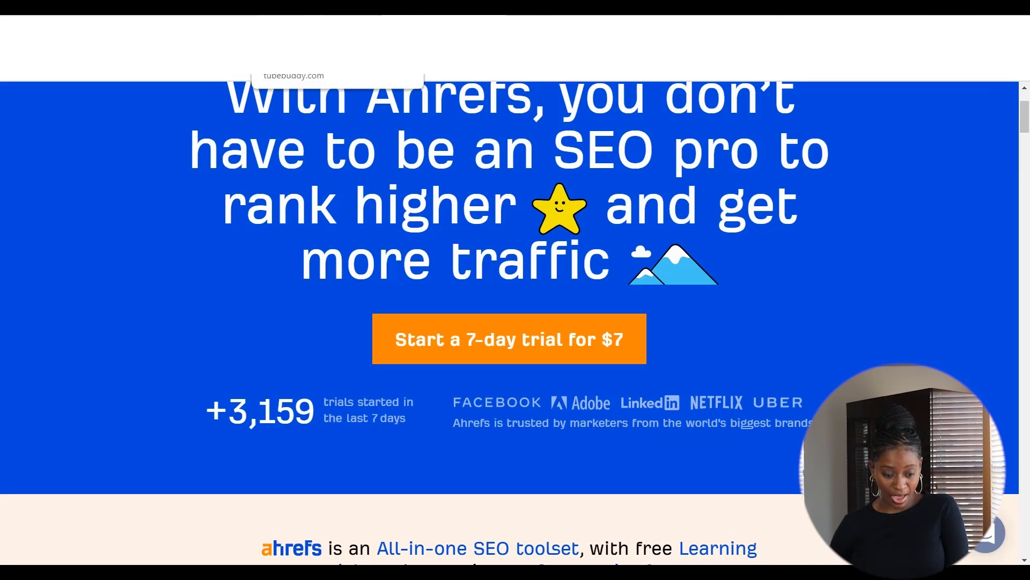
- Return to the YouTube channel home page and scroll down slightly past the featured video
click(276, 15)
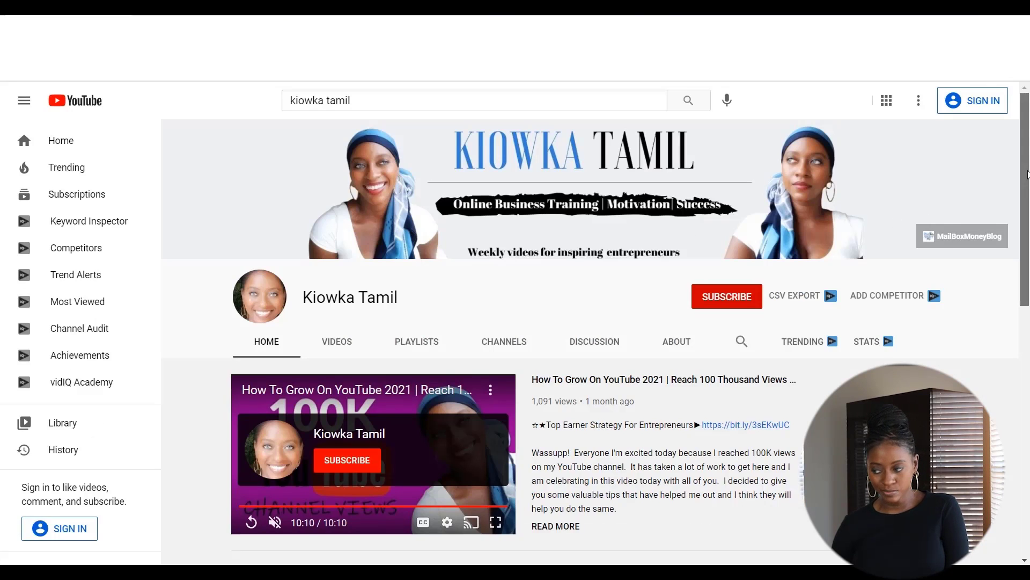
scroll(1028, 175, down, 1)
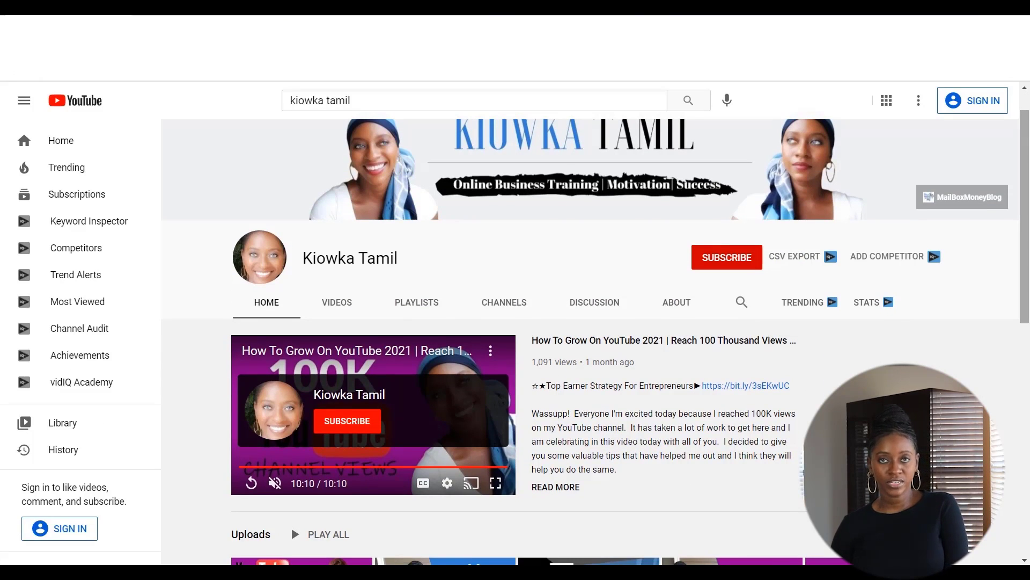